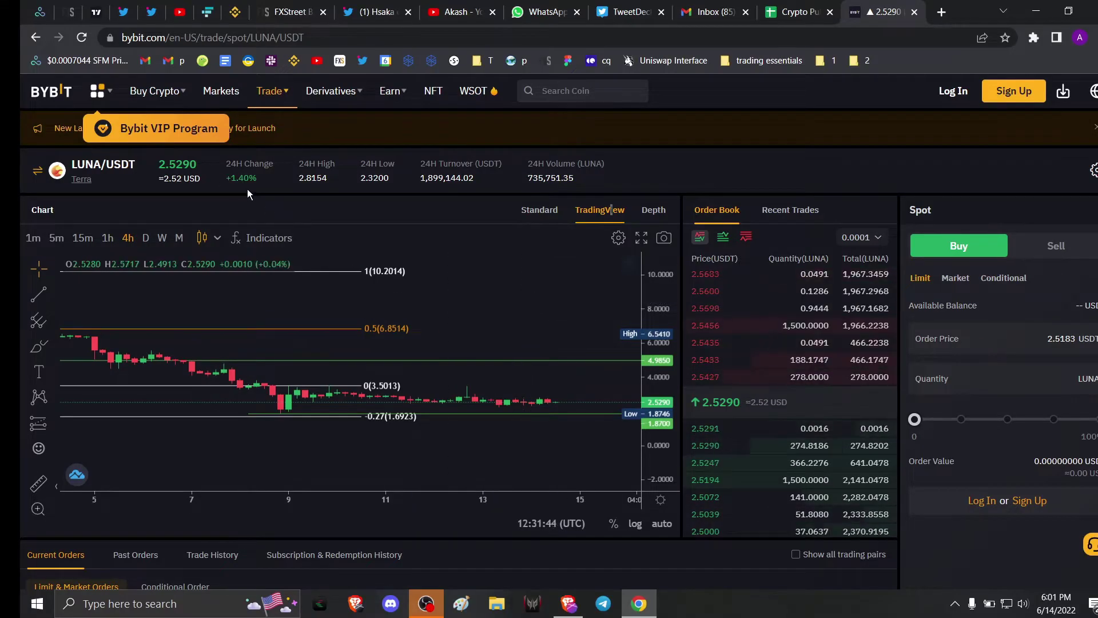
Review the FXStreet YouTube channel, the FXScrypto Twitter profile, and the analyst's own Twitter profile and YouTube uploads
mouse_move(124, 164)
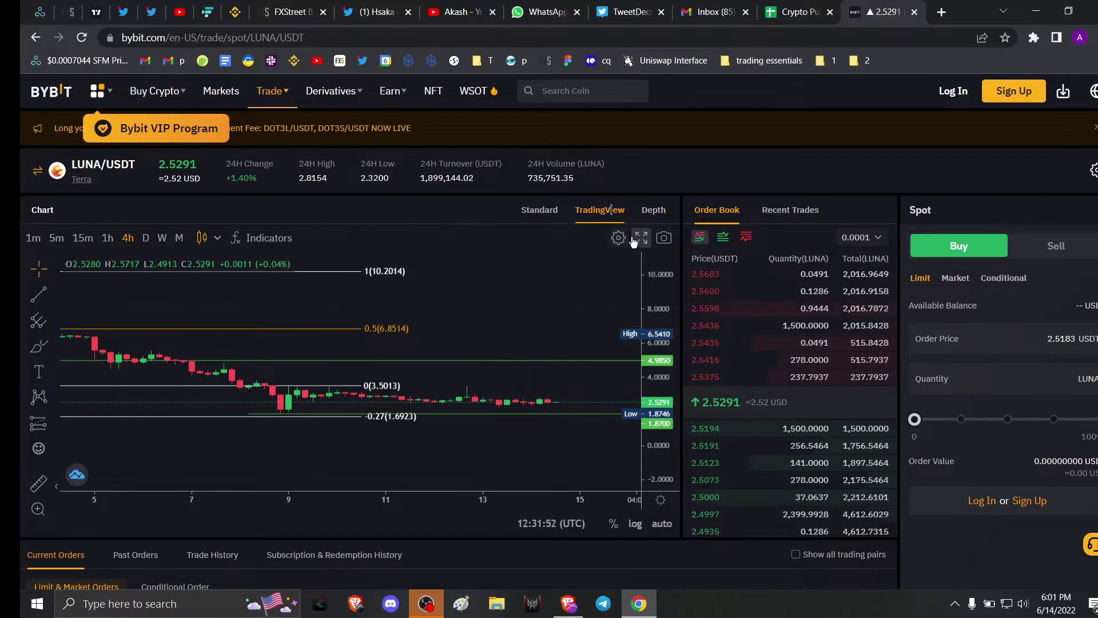
left_click(181, 12)
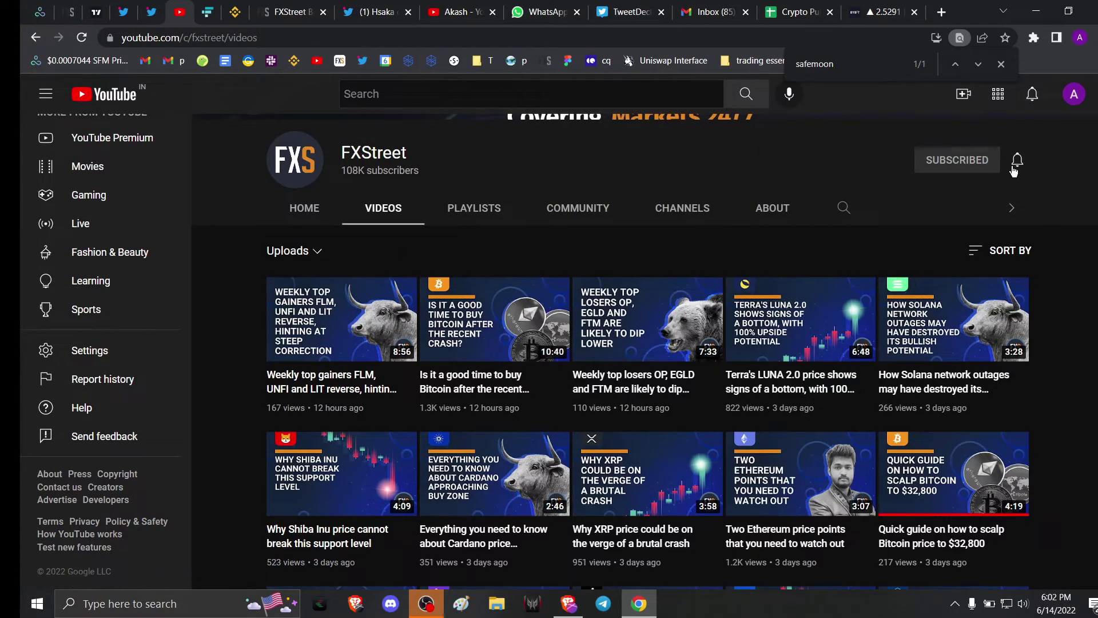
left_click(121, 12)
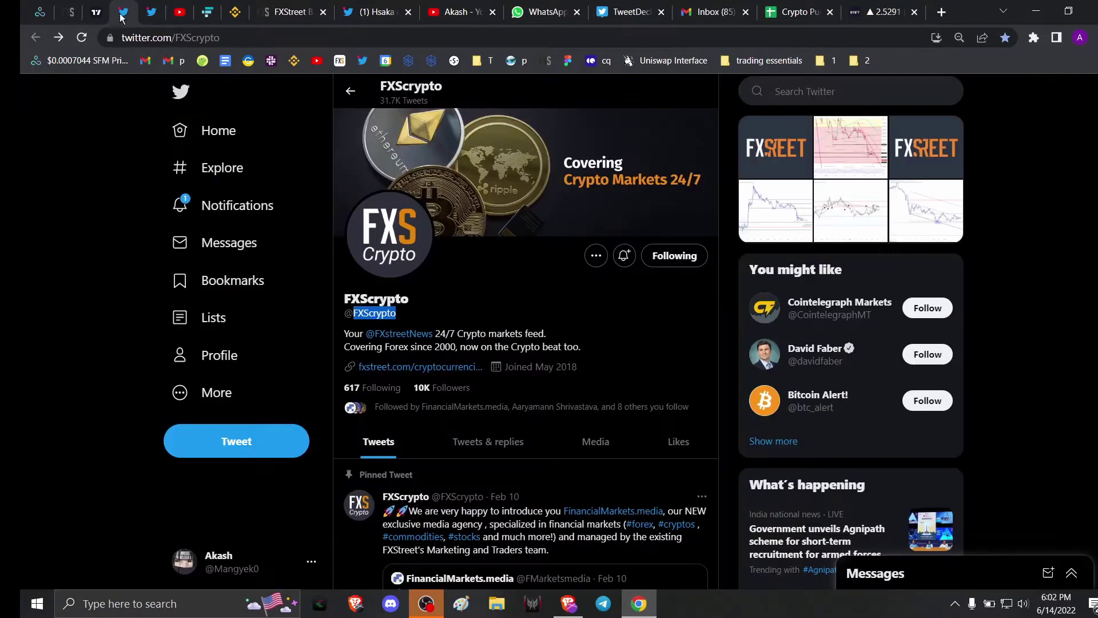
left_click(151, 13)
scroll(435, 378, "down", 15)
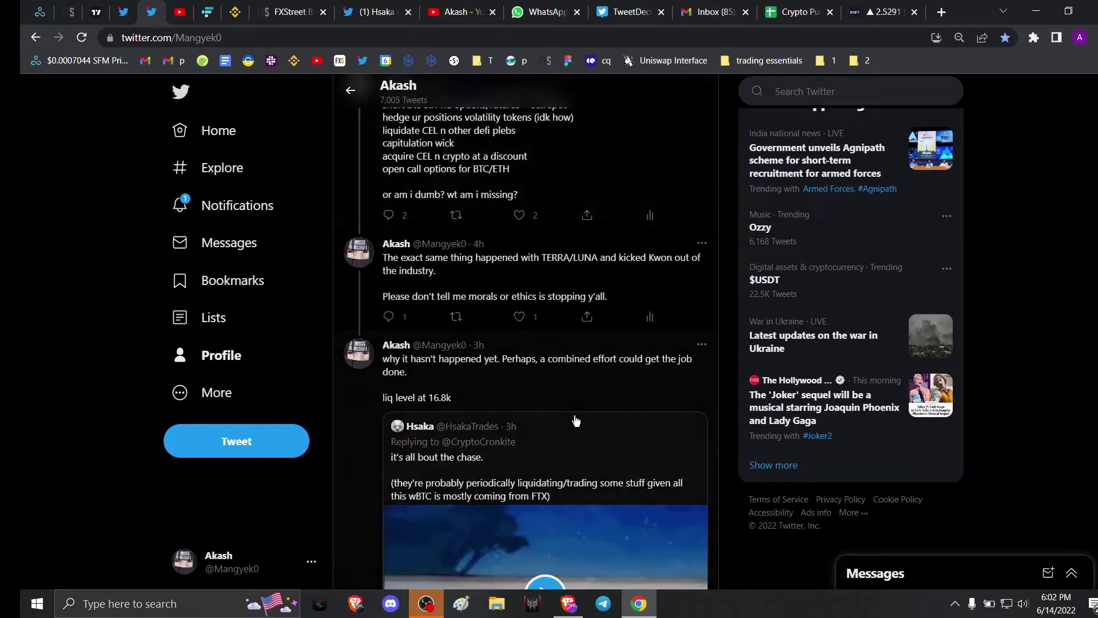
scroll(576, 421, "up", 15)
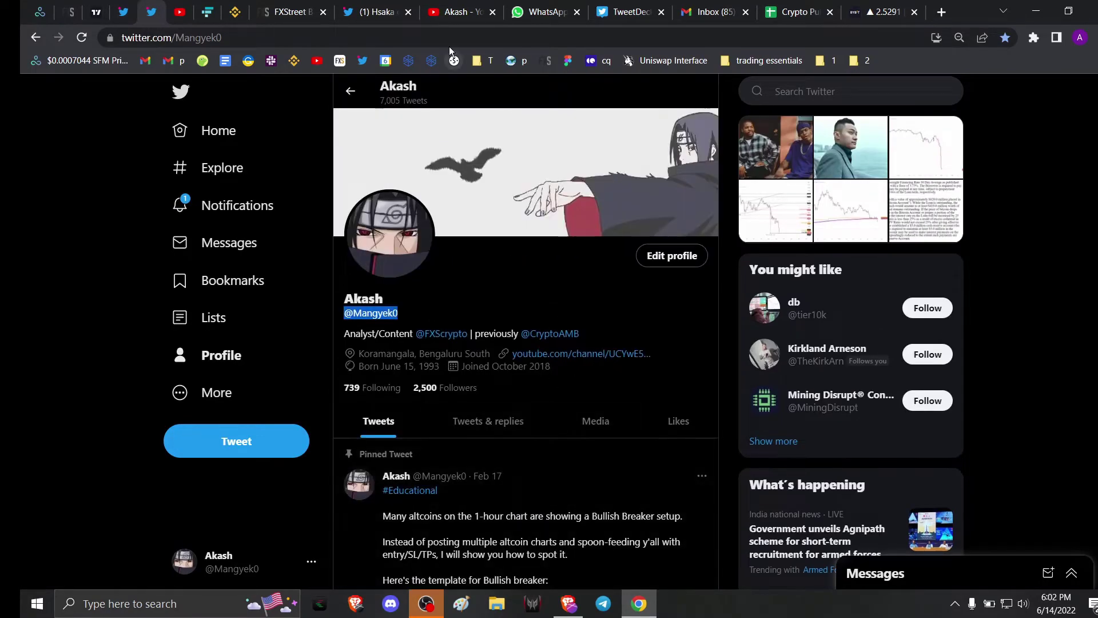
left_click(454, 21)
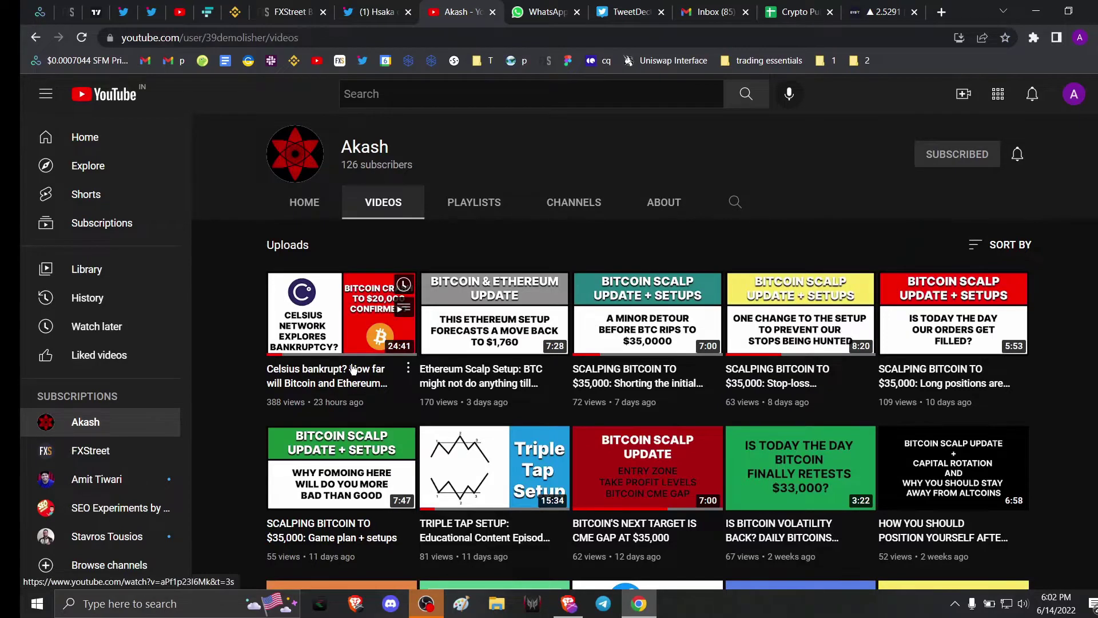
left_click(150, 11)
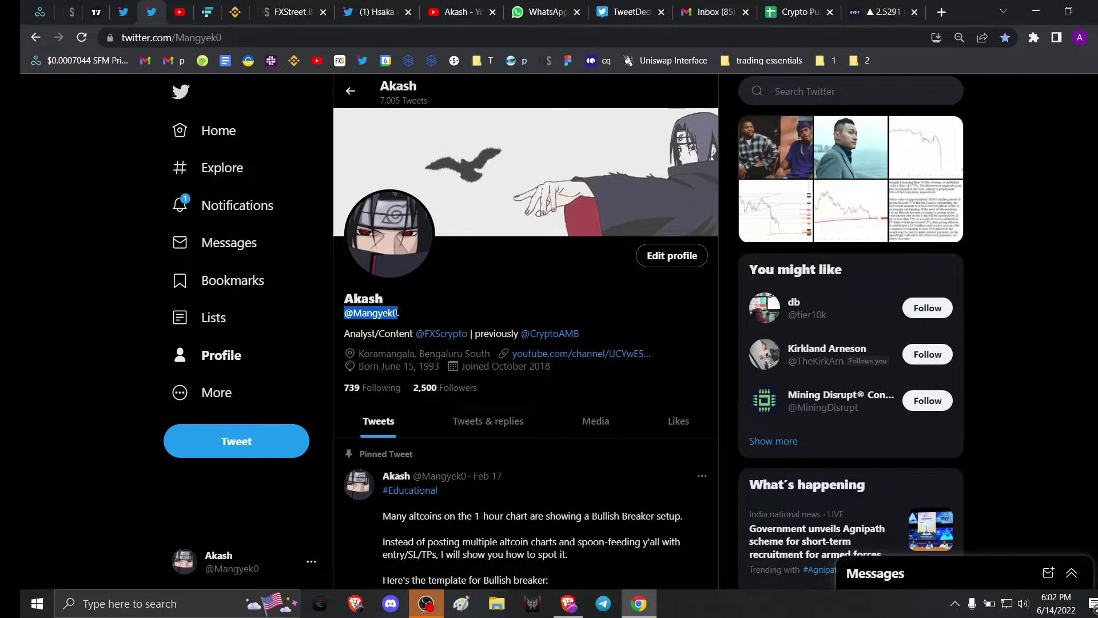
left_click(396, 312)
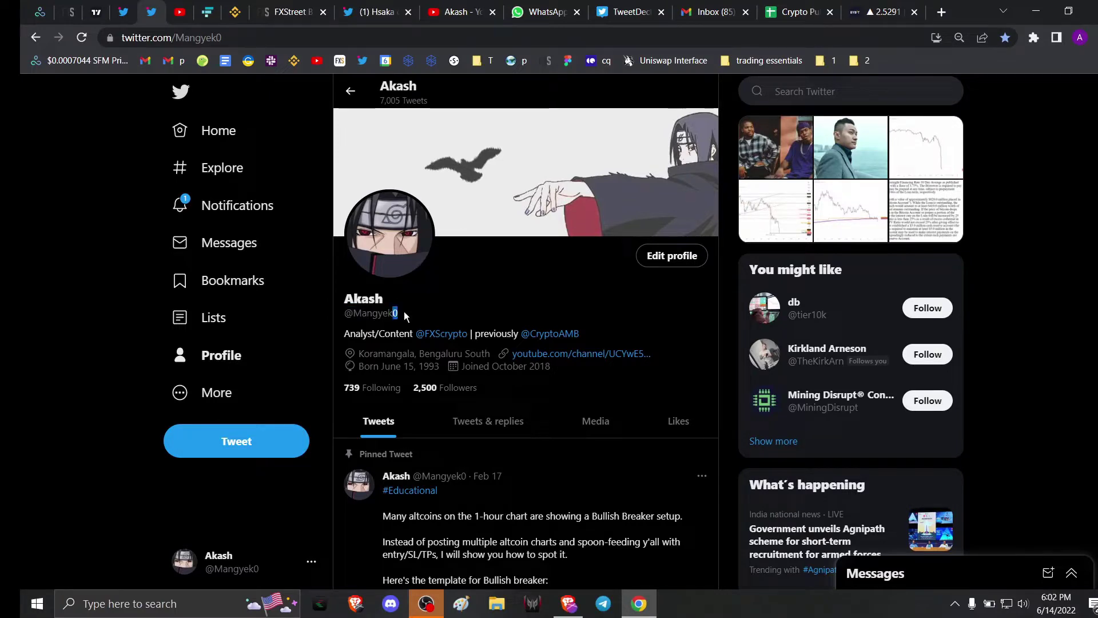
Examine the LUNA/USDT 4-hour chart on Bybit in full screen, comparing recent price with the Fibonacci levels and the Mean Reversion Target
left_click(872, 16)
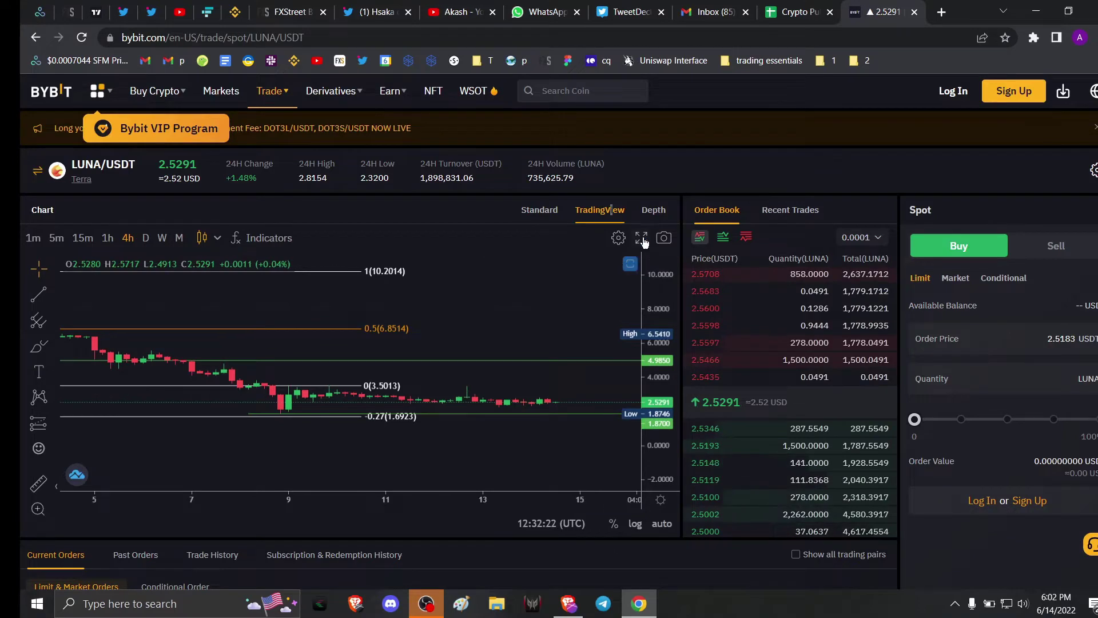
left_click(641, 238)
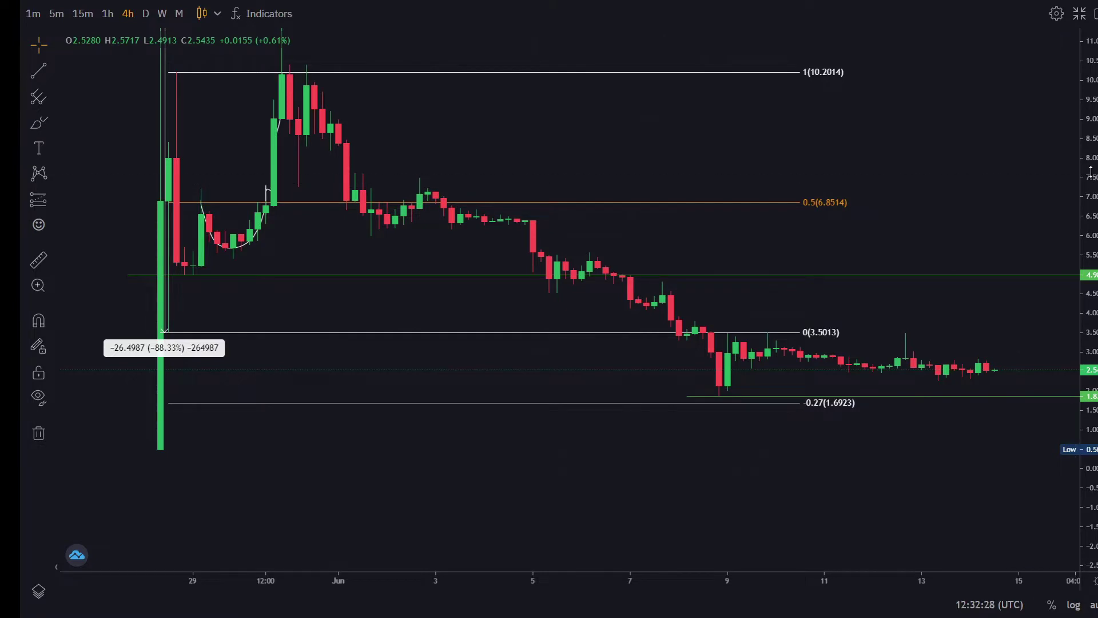
left_click_drag(1091, 171, 1091, 226)
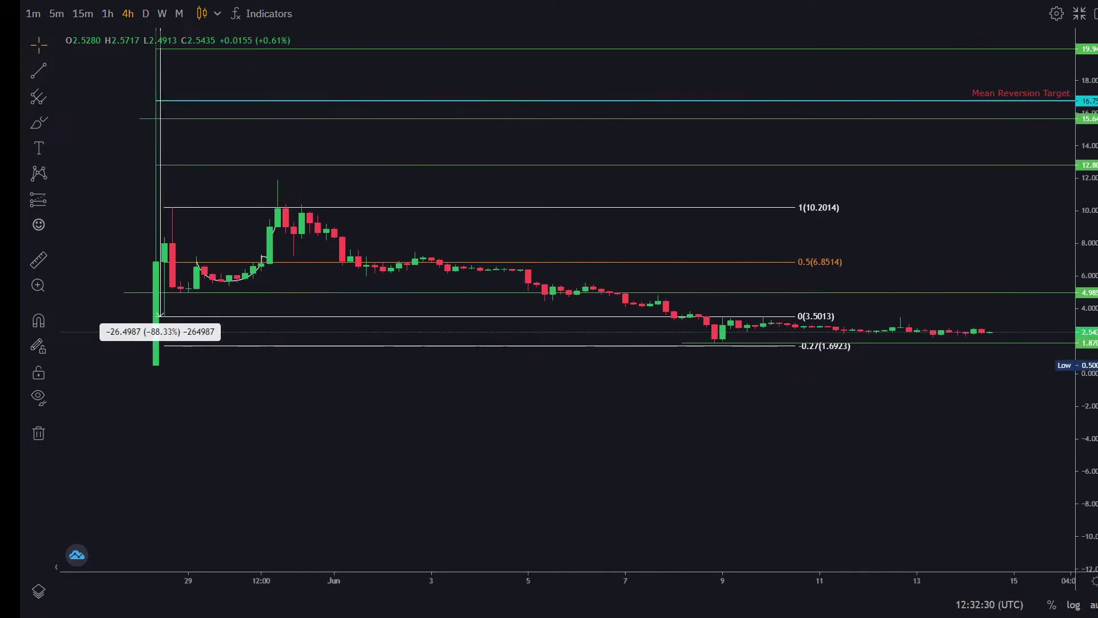
left_click_drag(929, 197, 939, 295)
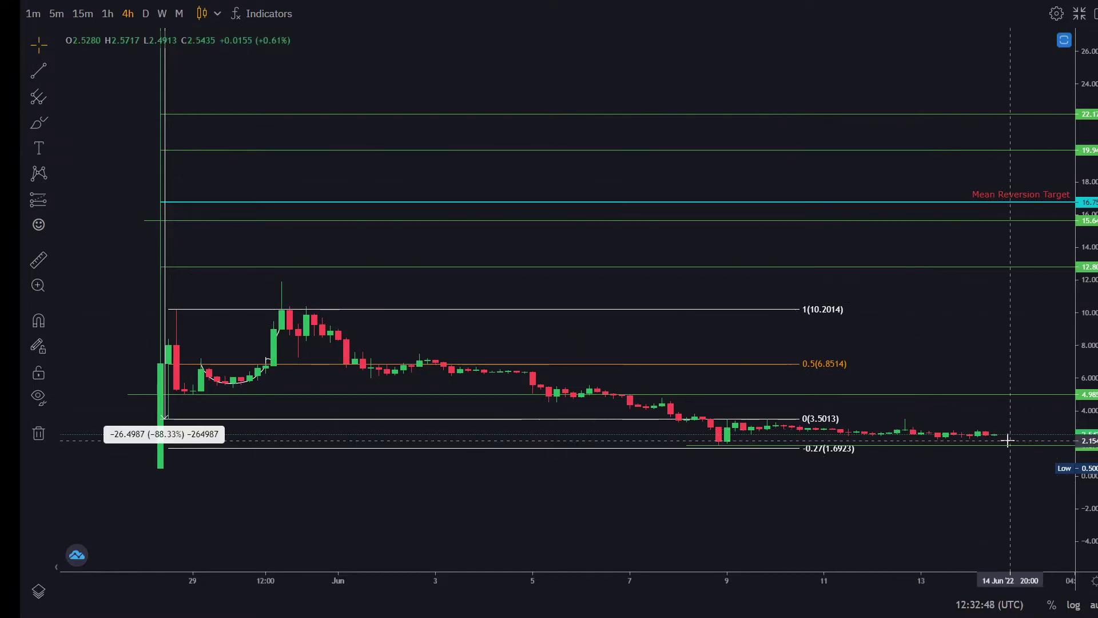
left_click_drag(1085, 509, 1032, 300)
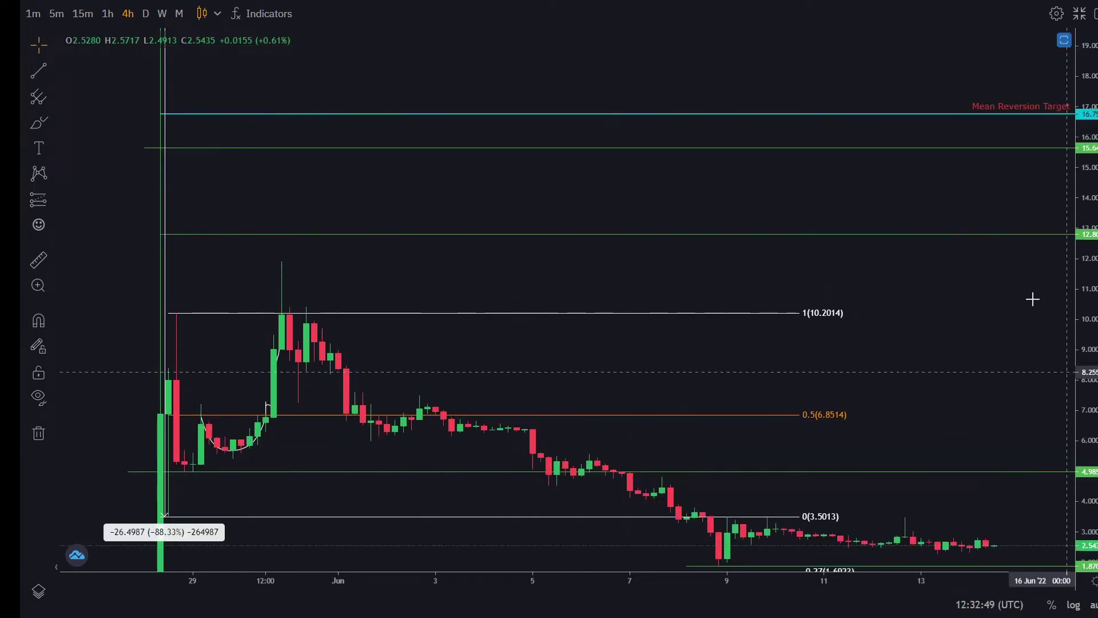
left_click_drag(990, 400, 947, 170)
left_click_drag(1083, 450, 1083, 476)
left_click_drag(856, 216, 888, 300)
left_click_drag(1089, 223, 1089, 256)
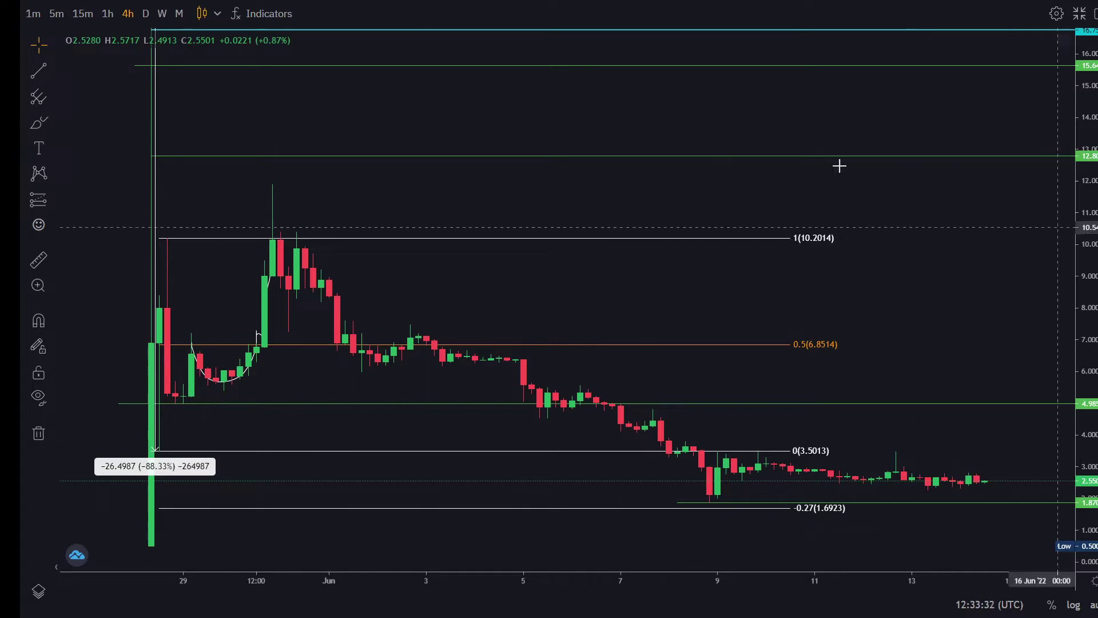
key("Escape")
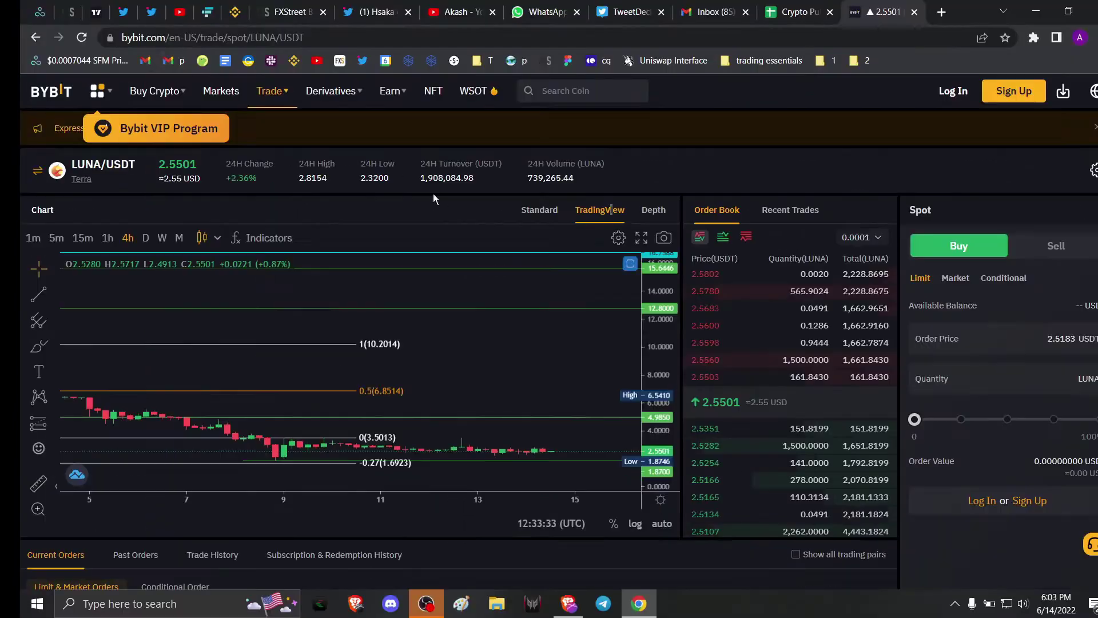
Switch to the ADAPERP 15-minute chart in TradingView and measure the rally from the 14 June low to the swing high
left_click(95, 10)
left_click_drag(547, 218, 508, 246)
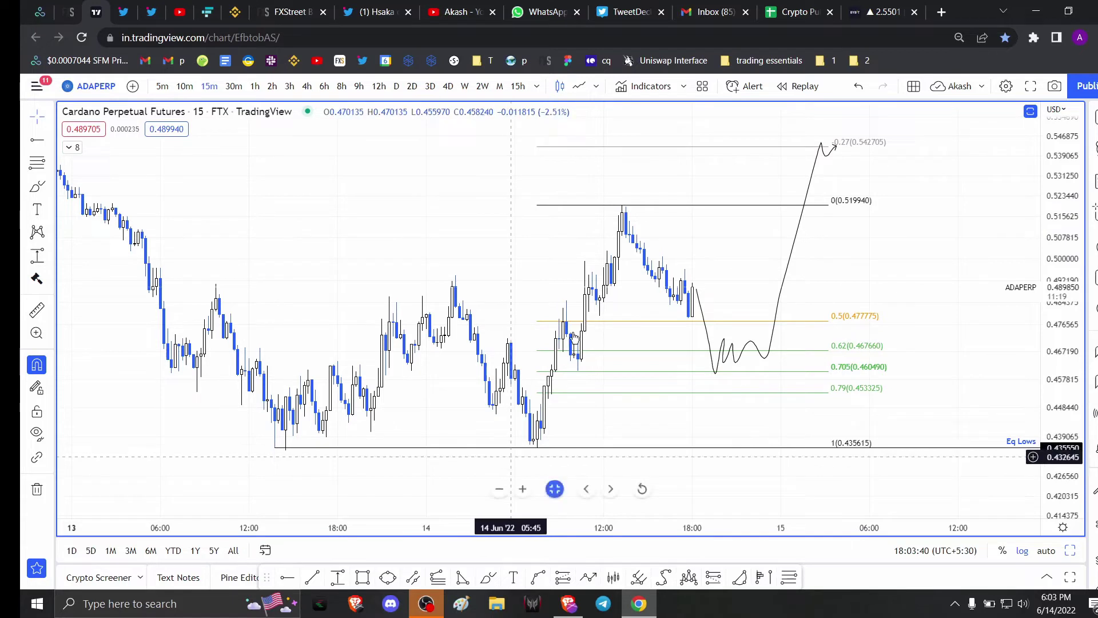
left_click(537, 452, "shift")
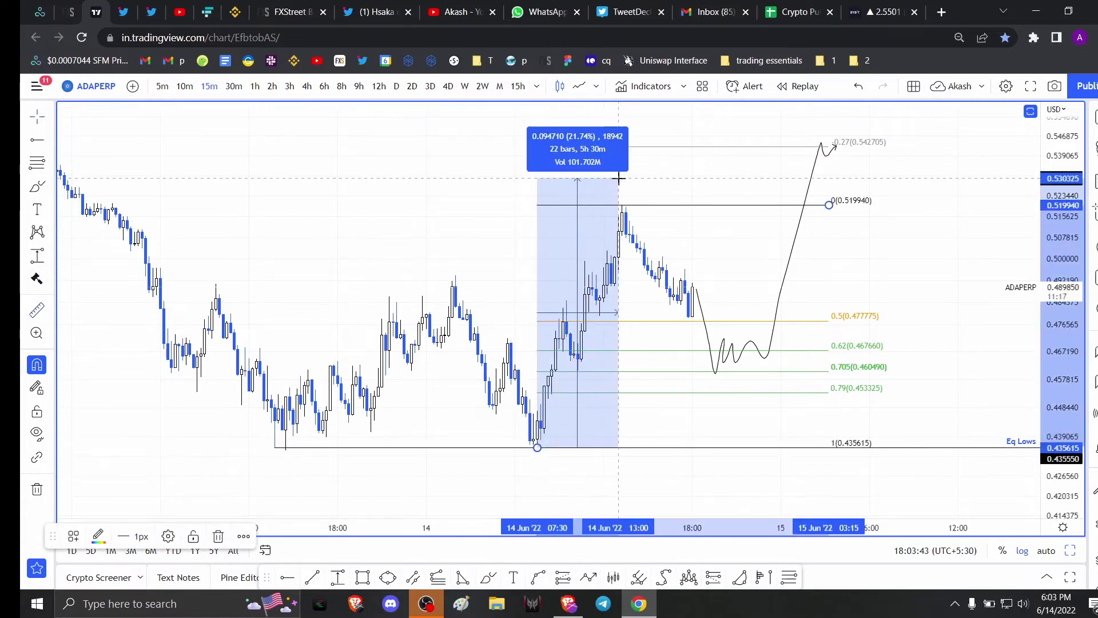
left_click(624, 197)
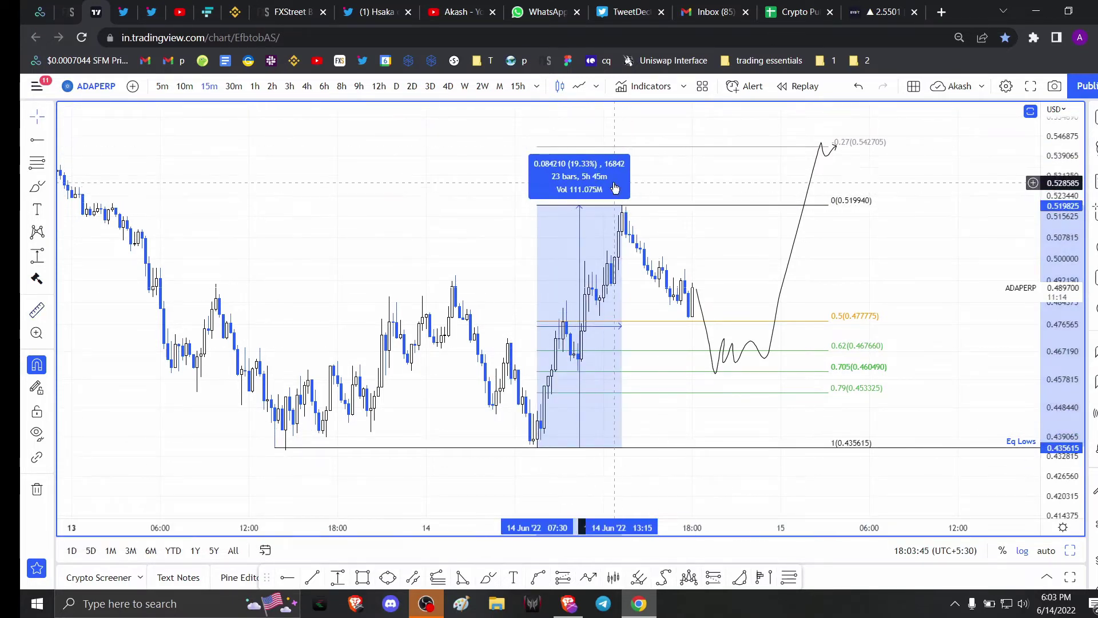
left_click(646, 187)
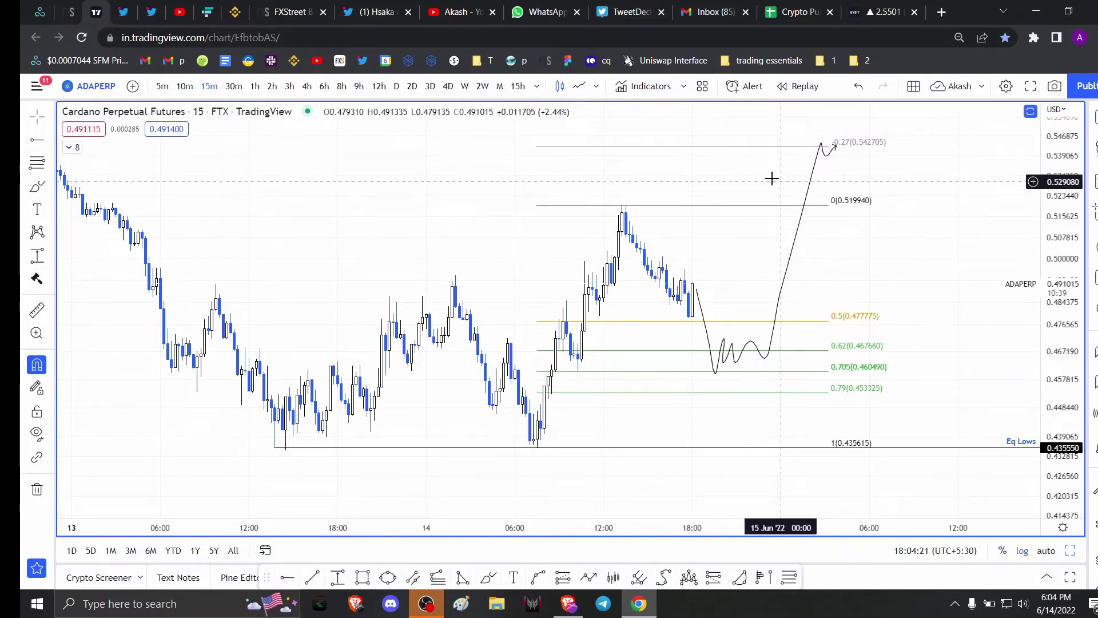
Set the ADAPERP chart to the weekly timeframe and fit the price scale to show the full history since 2019
scroll(535, 267, "down", 6)
left_click_drag(666, 158, 694, 386)
scroll(709, 321, "down", 3)
type("1w")
key("Return")
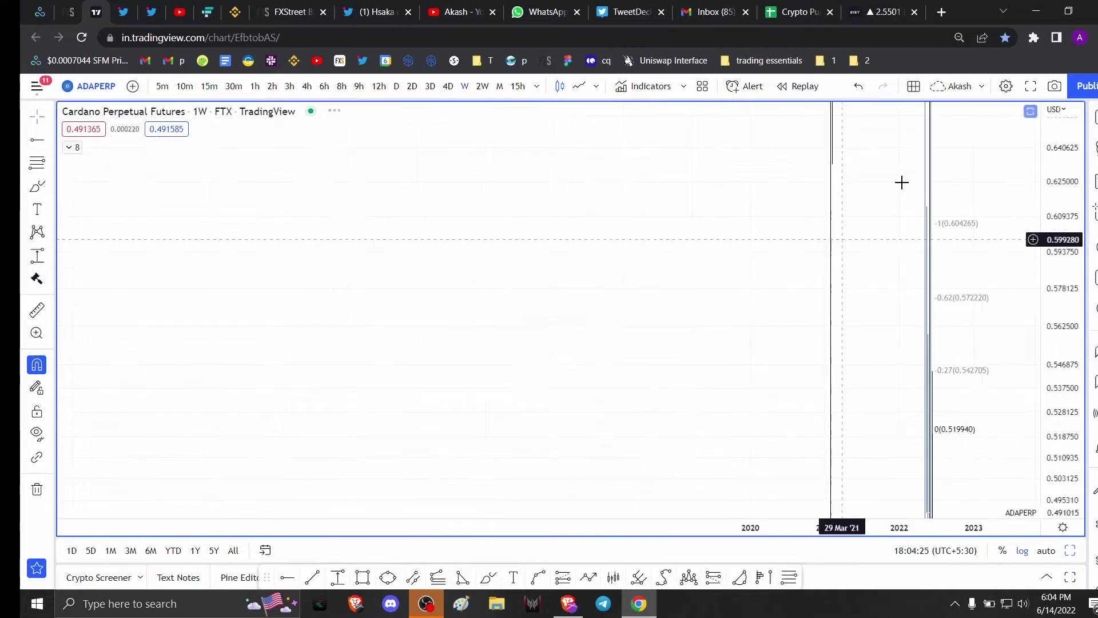
double_click(1054, 183)
scroll(841, 372, "up", 8)
left_click_drag(678, 396, 602, 407)
Draw a Fibonacci retracement from the September 2020 low at 0.075525 to the peak at 3.139210, and turn off the logarithmic scale
key("alt+f")
left_click(470, 389)
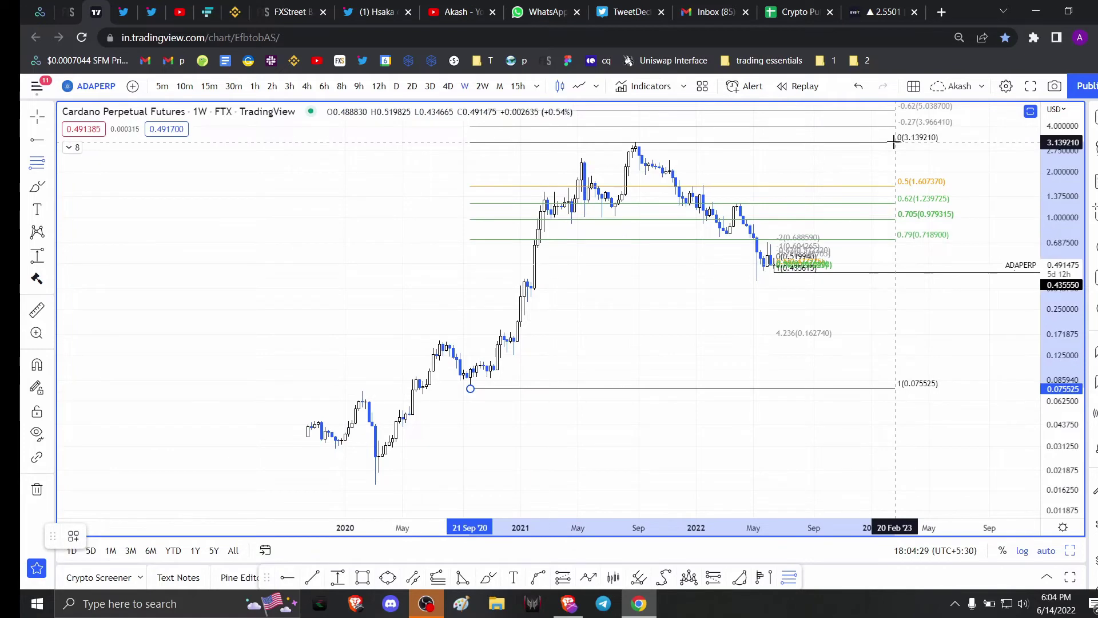
left_click(896, 141)
left_click(1025, 552)
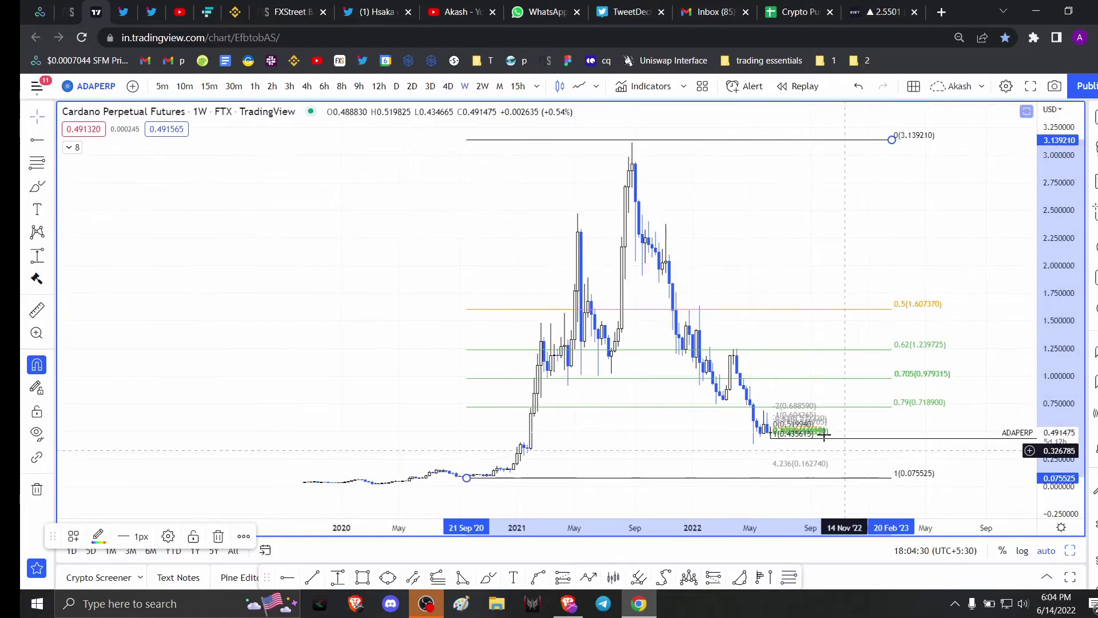
Delete the small retracement near the current price and measure the rally from the September 2020 low to the August 2021 high
key("Delete")
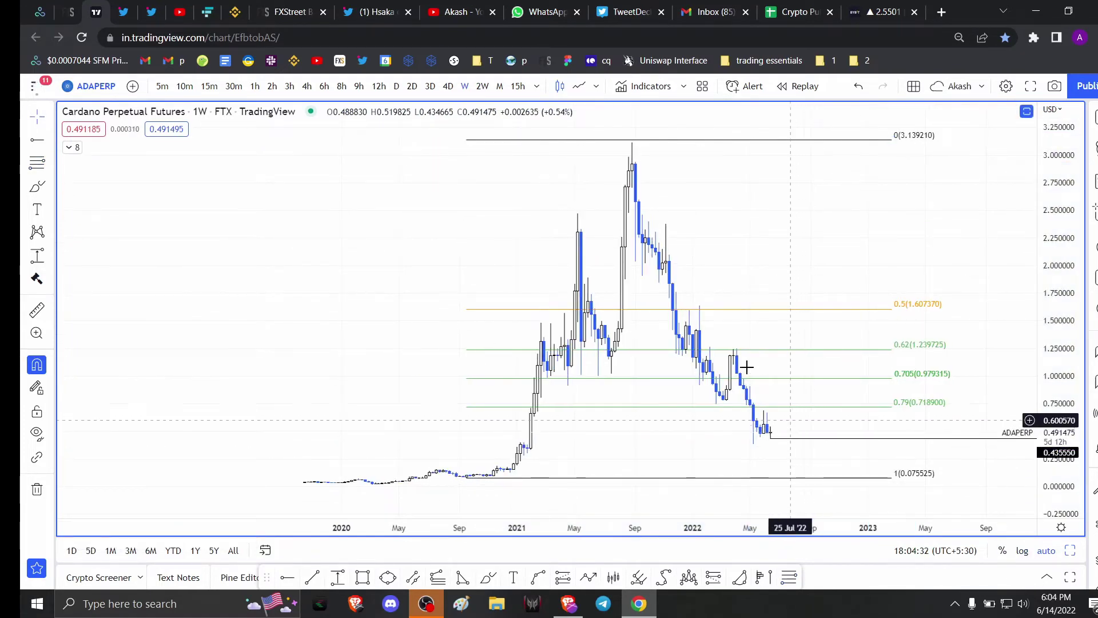
left_click(466, 478, "shift")
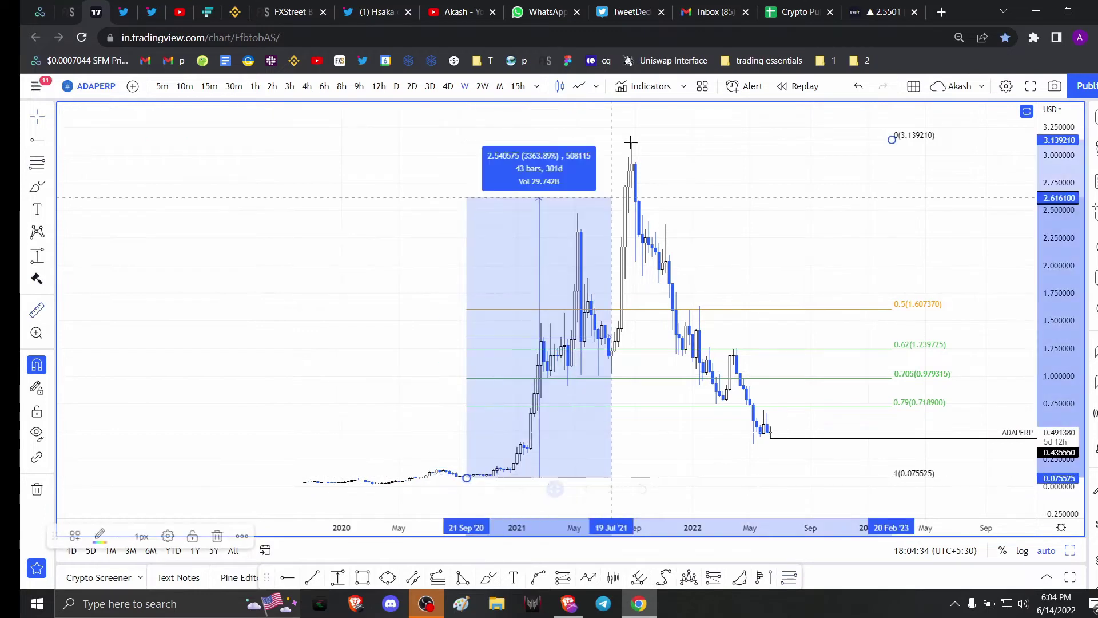
left_click(631, 142)
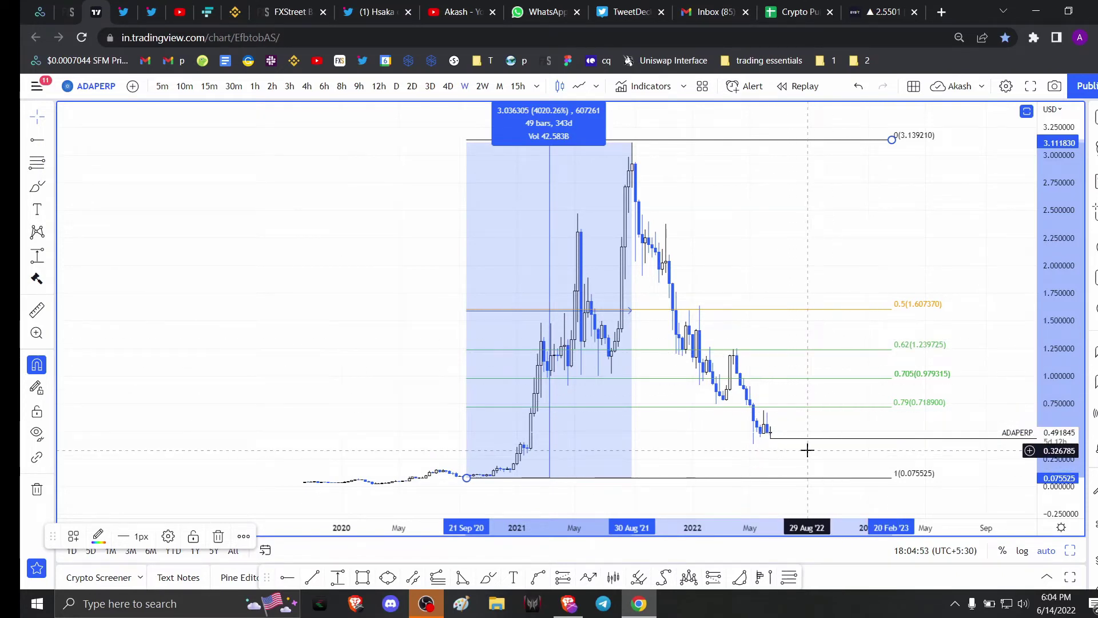
Return to the LUNA/USDT 4-hour chart on Bybit in full screen and inspect the whole 28 May launch candle from low to high
left_click(881, 7)
left_click(642, 238)
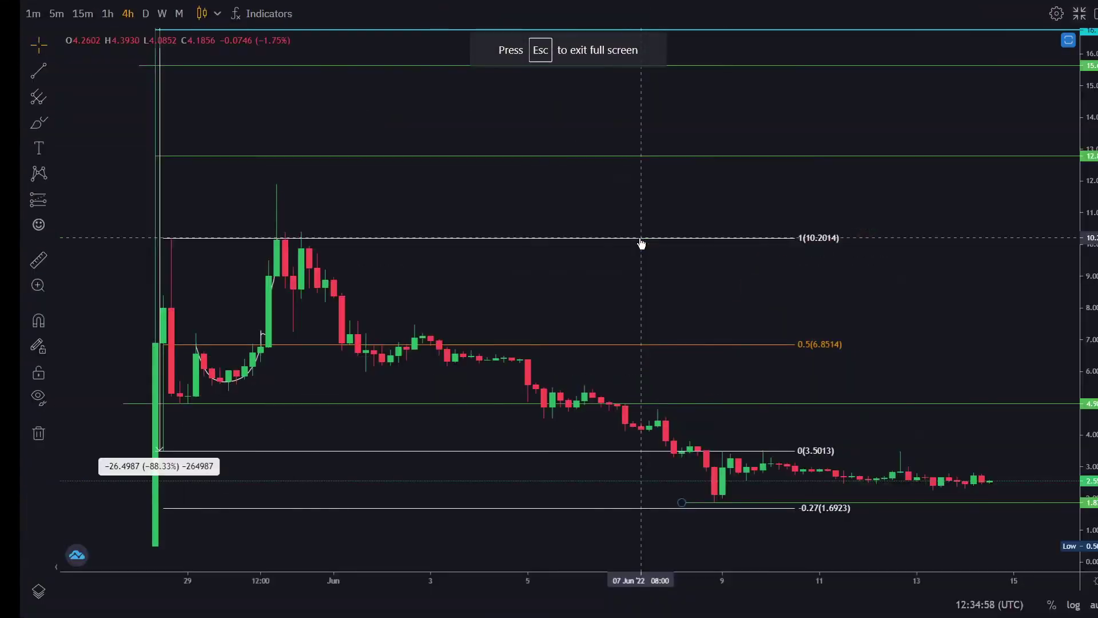
left_click_drag(1088, 226, 1088, 360)
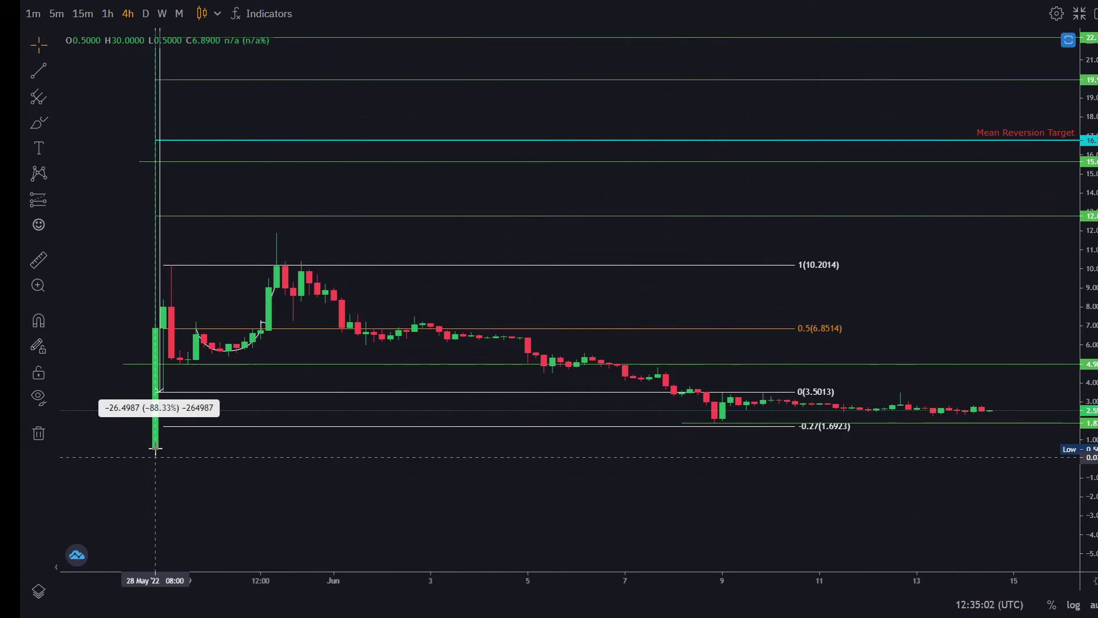
left_click_drag(435, 114, 424, 273)
left_click_drag(1089, 136, 1089, 347)
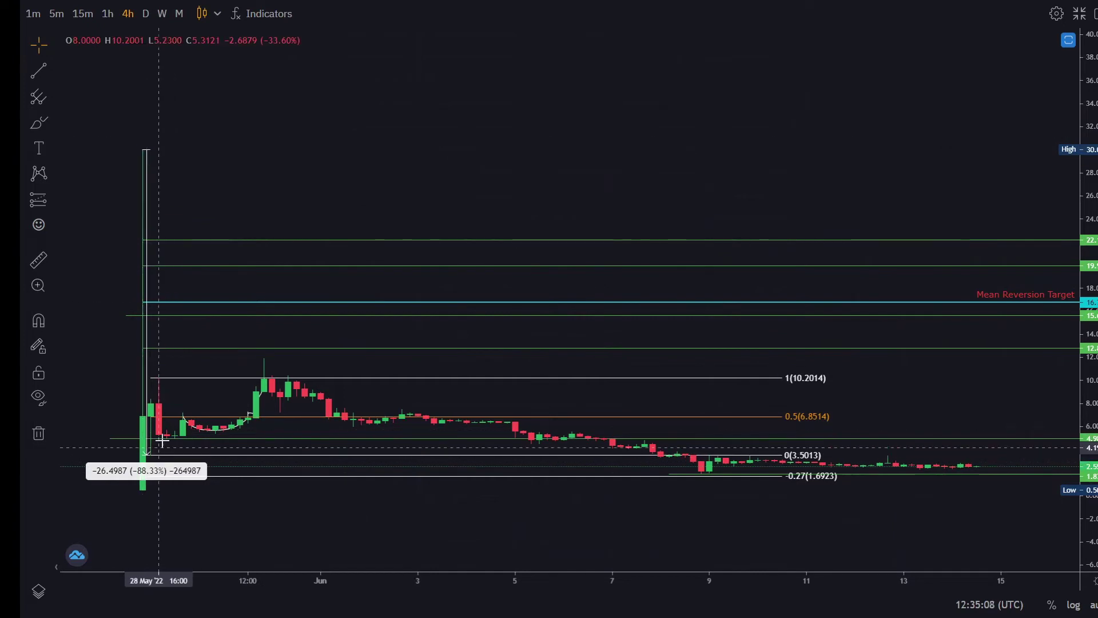
left_click_drag(193, 162, 361, 145)
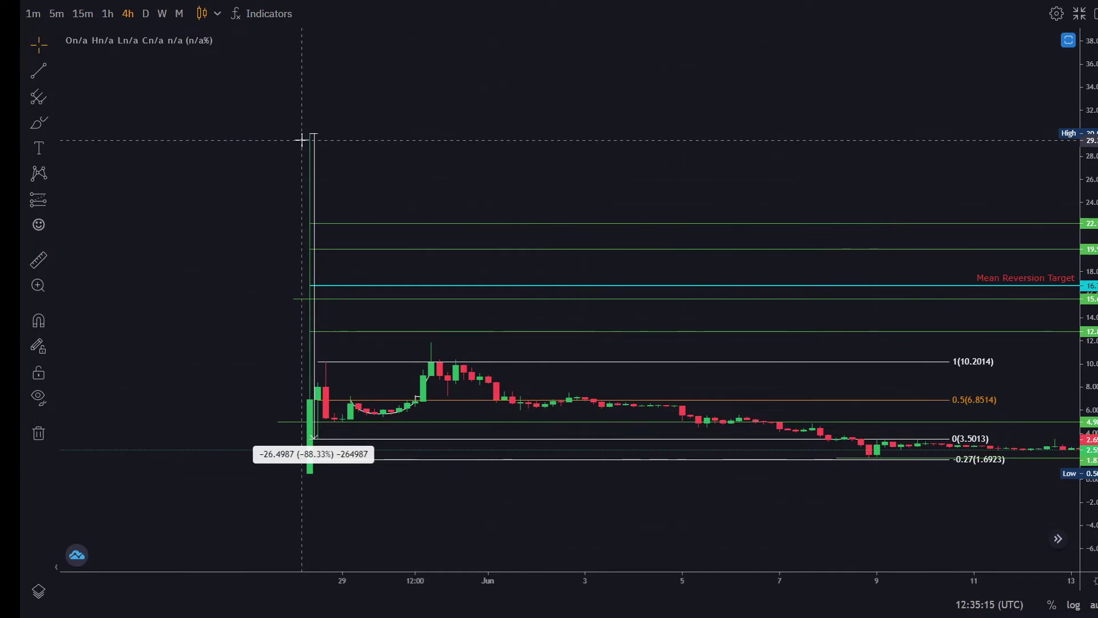
Switch the LUNA/USDT chart to the 15-minute interval and inspect the opening spike and crash on 28 May
left_click(83, 14)
left_click_drag(261, 135, 846, 138)
left_click_drag(332, 159, 980, 153)
scroll(456, 179, "down", 10)
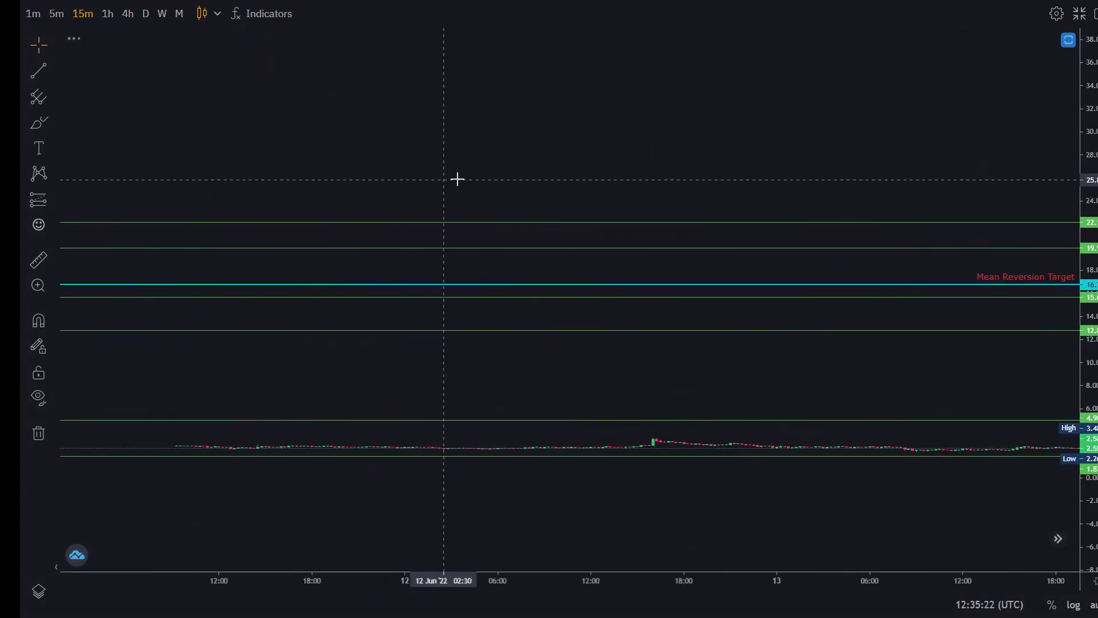
left_click_drag(157, 184, 273, 136)
left_click_drag(784, 137, 1043, 128)
scroll(210, 227, "up", 5)
scroll(246, 226, "up", 4)
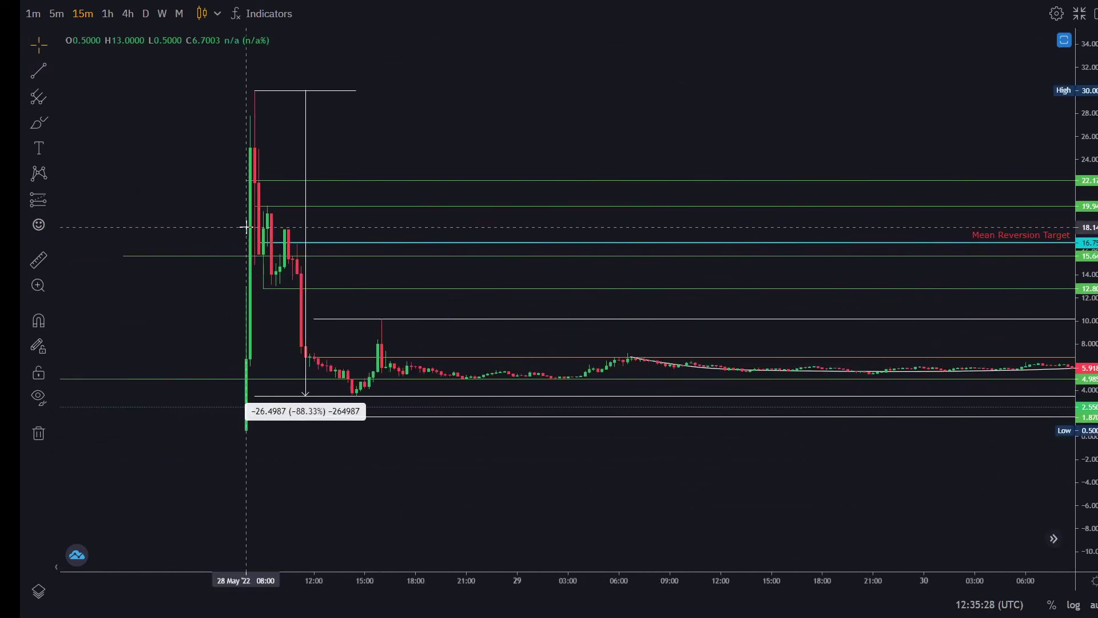
key("ctrl+s")
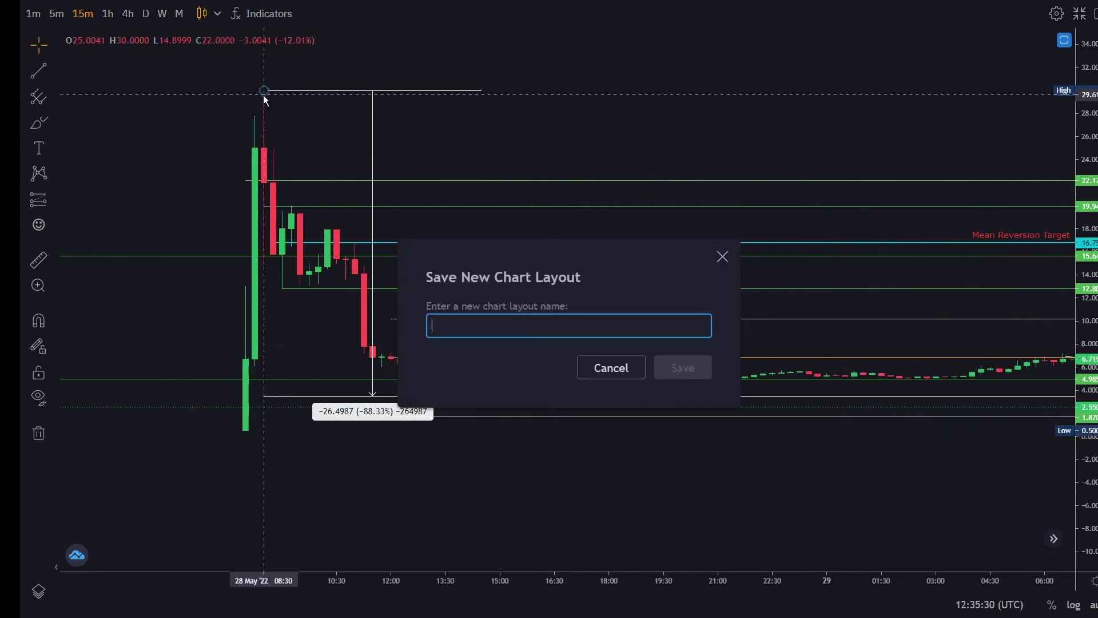
left_click(722, 256)
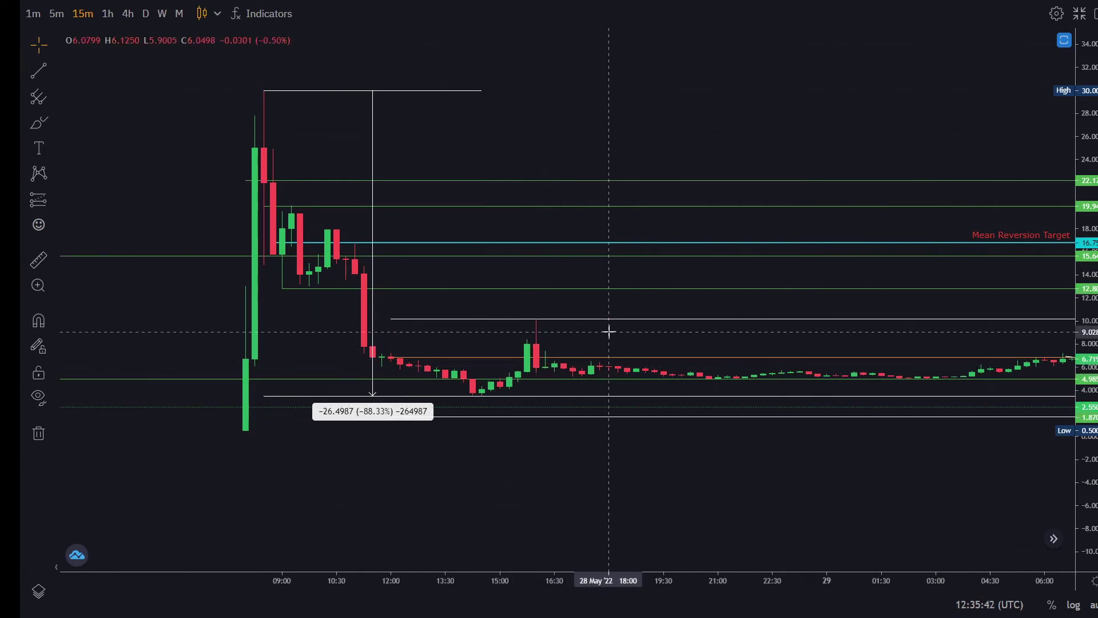
Examine the rounded base and the breakout through the mid-range level between 29 May and 1 June on the 15-minute chart
left_click_drag(603, 328, 507, 324)
left_click_drag(1087, 446, 1087, 241)
left_click_drag(783, 371, 559, 322)
scroll(559, 322, "down", 10)
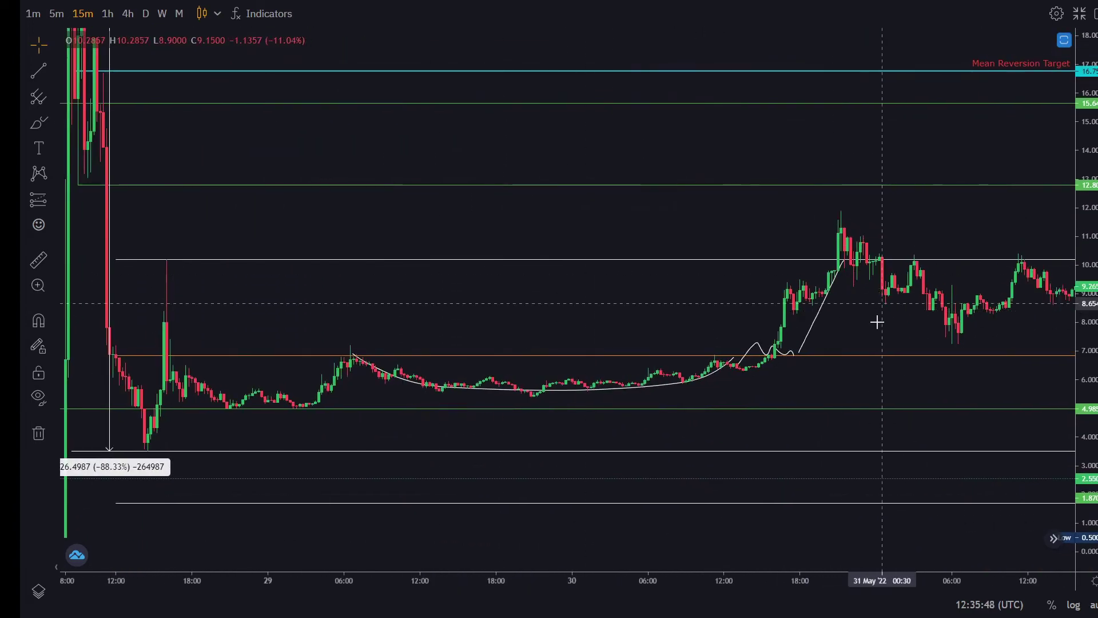
left_click_drag(829, 326, 519, 266)
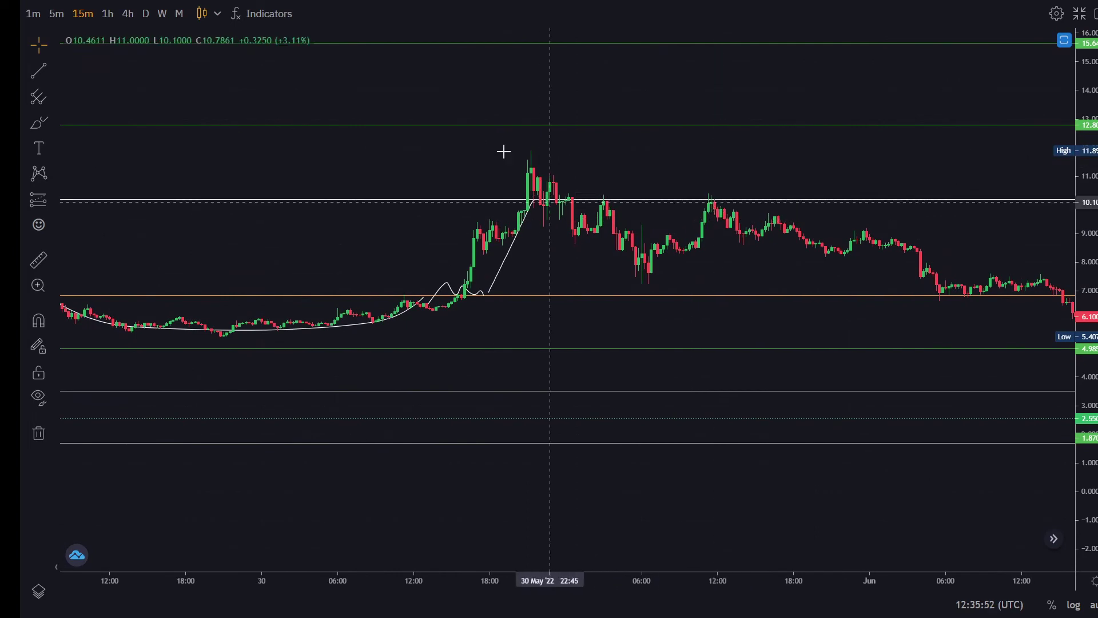
Switch the LUNA/USDT chart to the 1-hour interval and view the full price history with the upper target levels
left_click(107, 13)
scroll(679, 263, "down", 8)
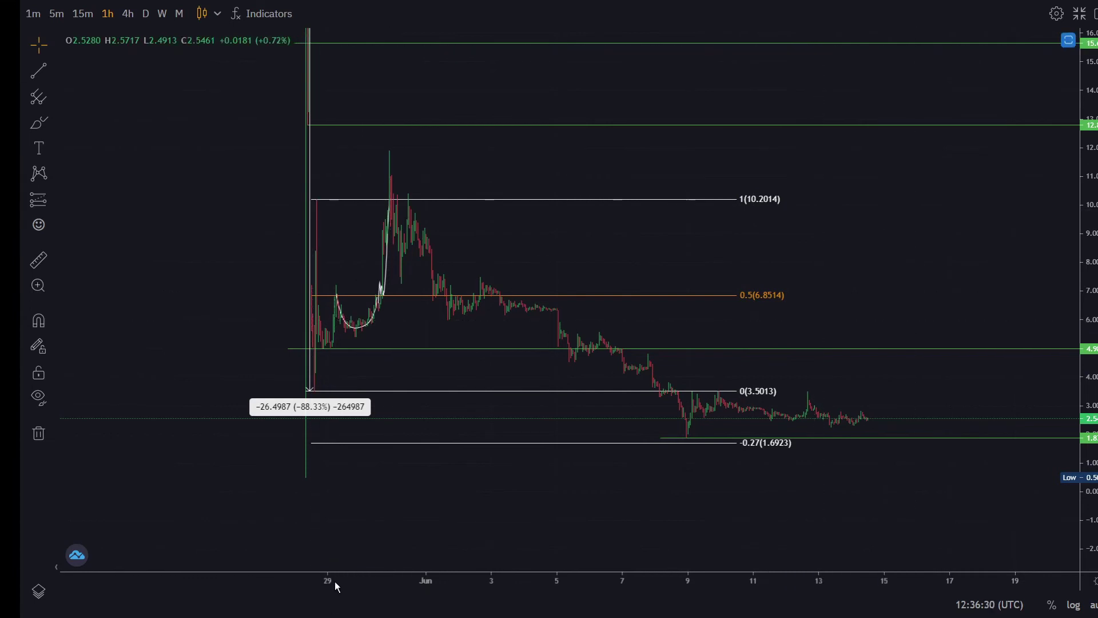
left_click_drag(521, 260, 505, 339)
left_click_drag(409, 52, 388, 99)
left_click_drag(1090, 97, 1090, 371)
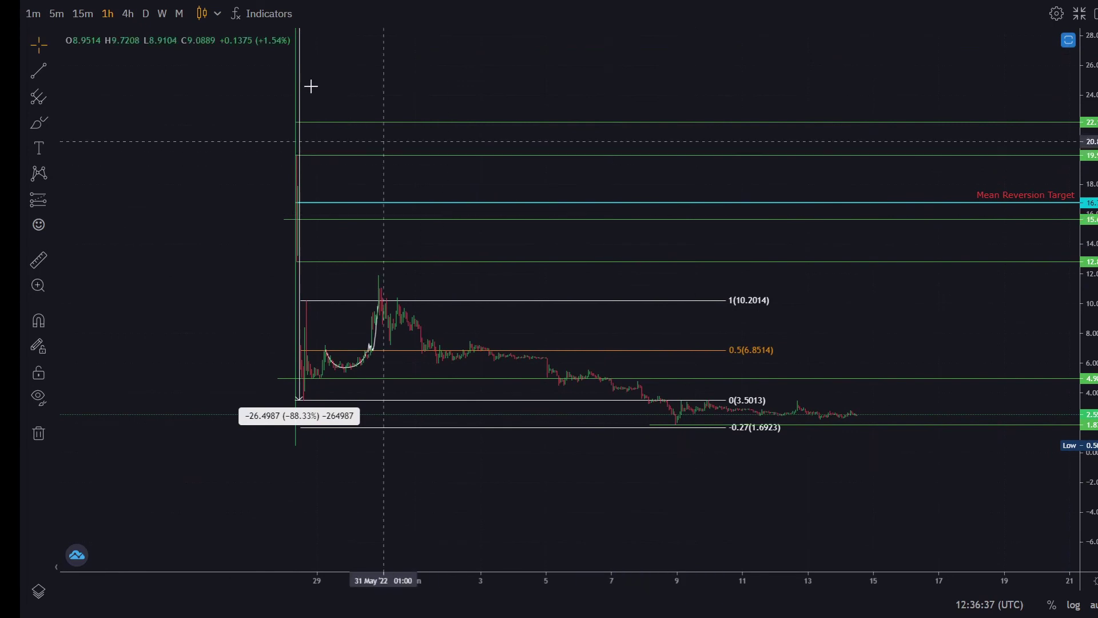